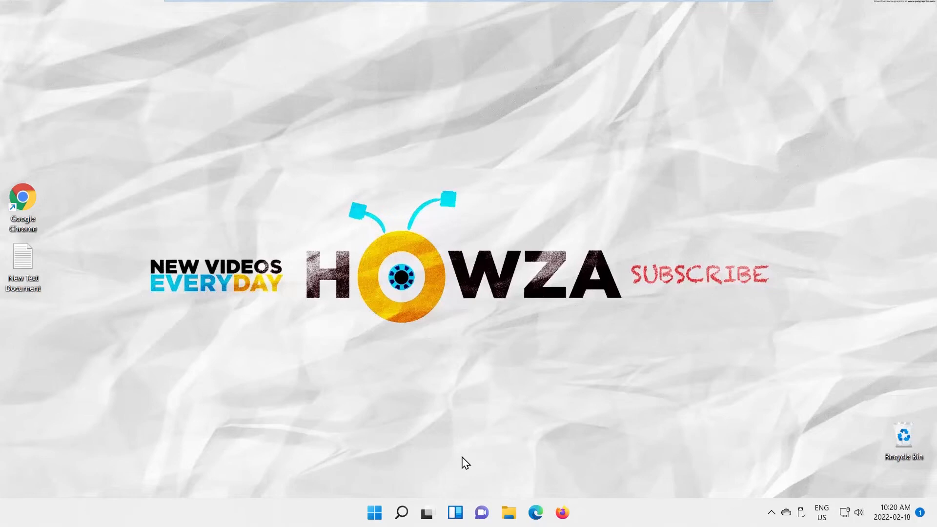
Bring up the Start menu from the taskbar
left_click(374, 512)
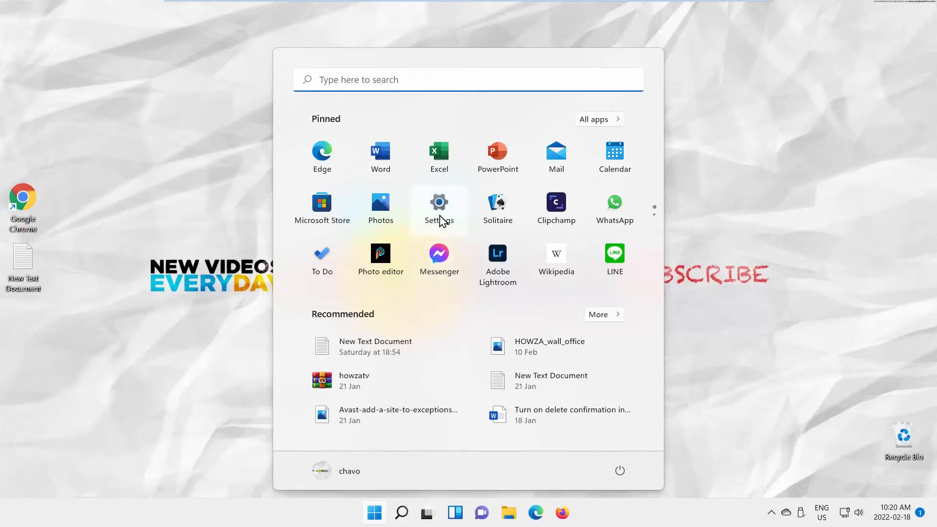
Launch Settings from the pinned apps and go to System > Display
left_click(440, 205)
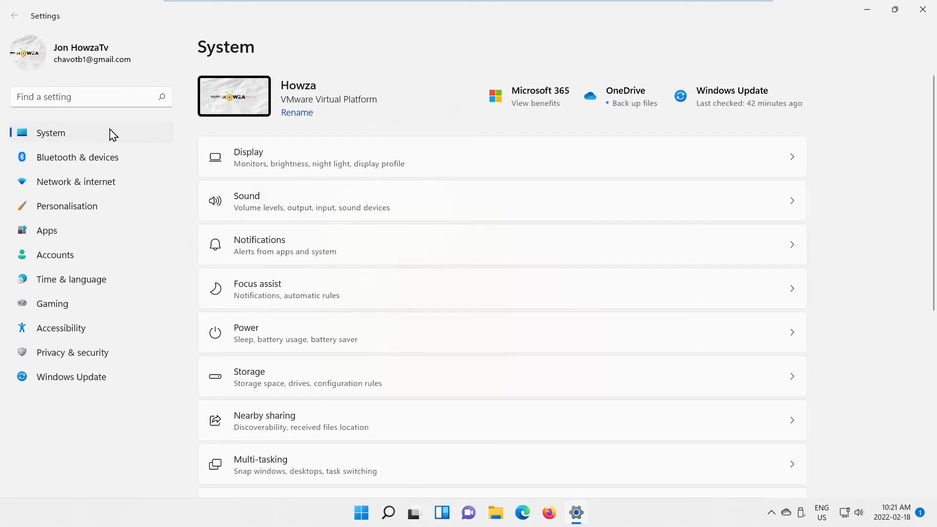
left_click(353, 156)
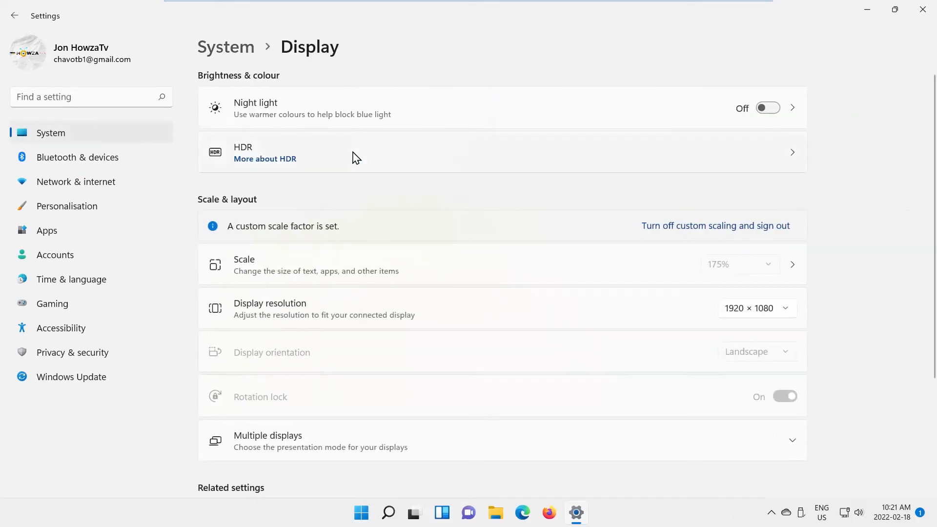
scroll(353, 157, "down", 3)
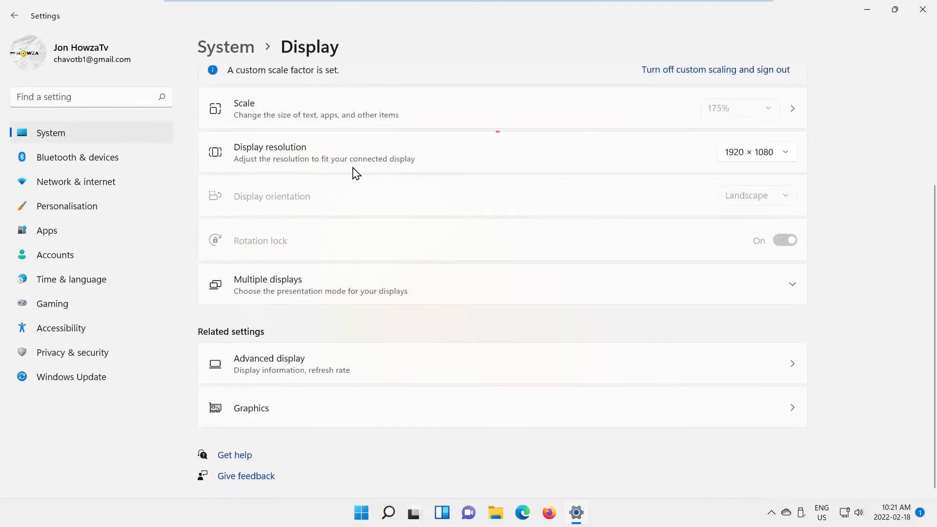
Go to Advanced display and choose 60 Hz as the refresh rate
left_click(364, 361)
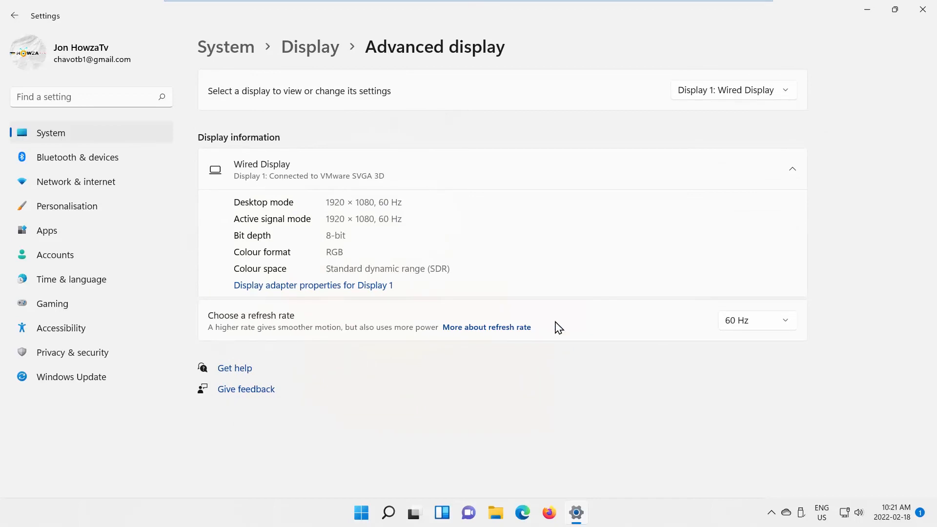
left_click(785, 322)
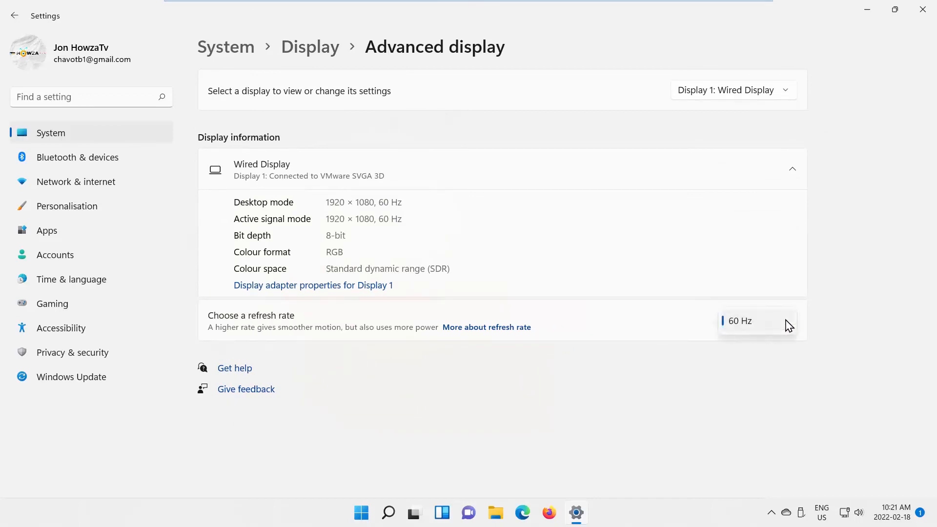
left_click(771, 325)
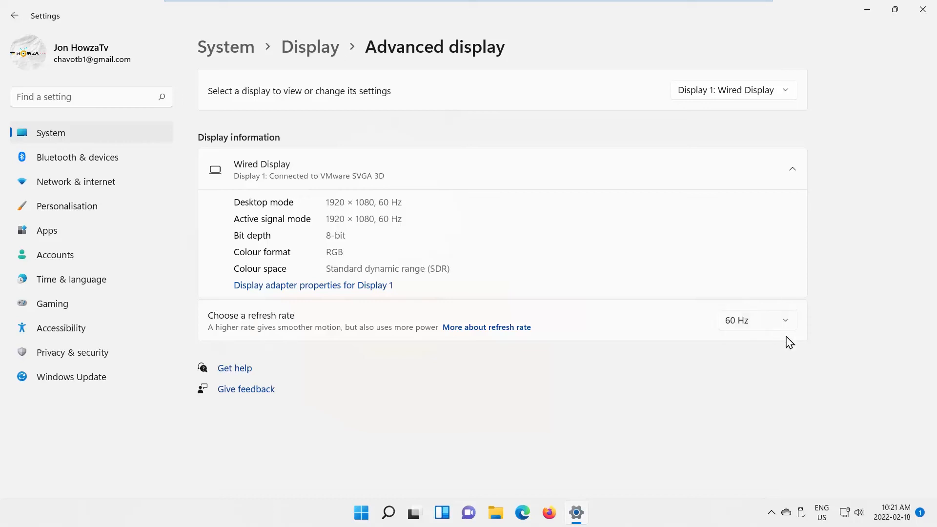